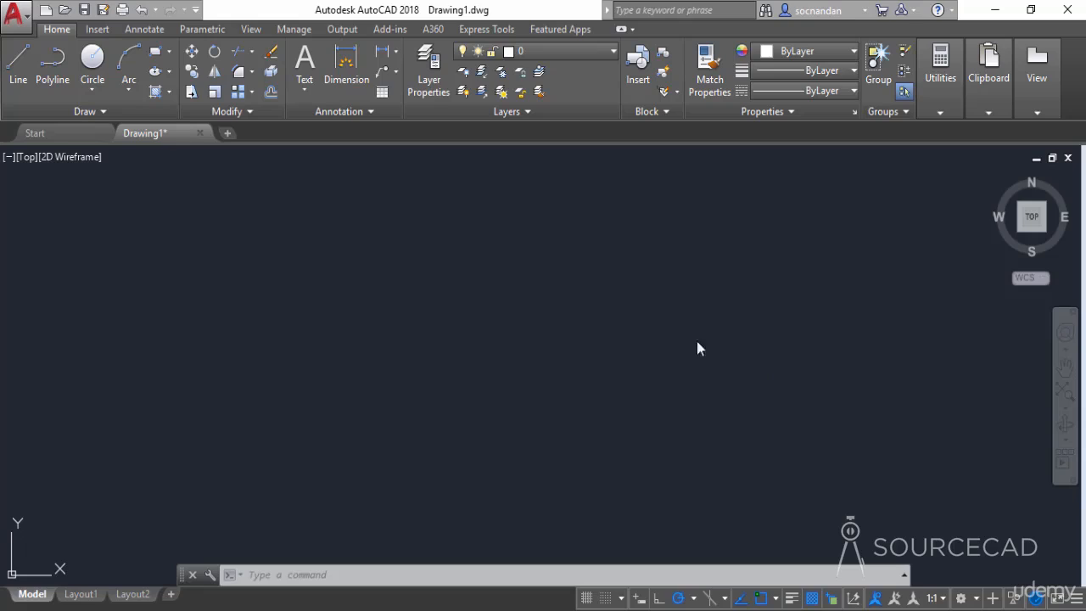
Step: Create a single-line text reading "Autocad 2018" in the empty drawing with height 2.5 and rotation 0
left_click(144, 29)
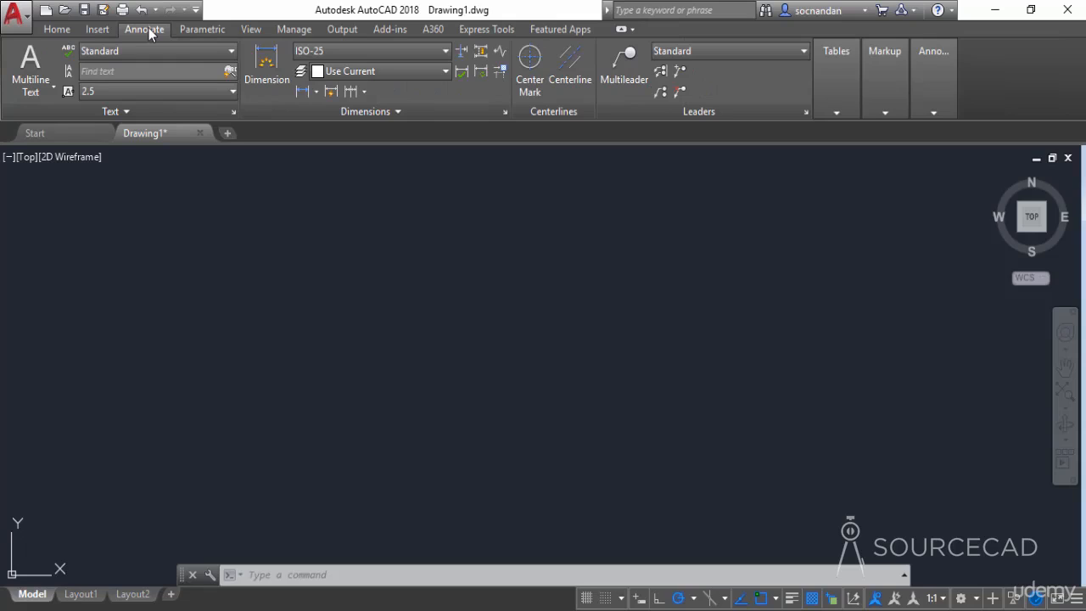
left_click(47, 88)
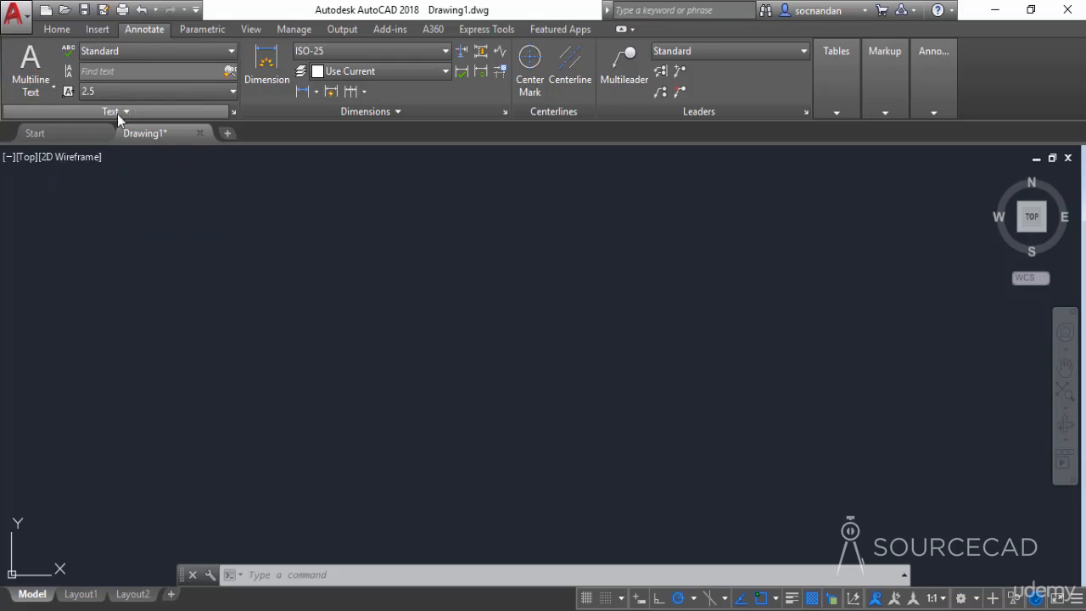
left_click(48, 90)
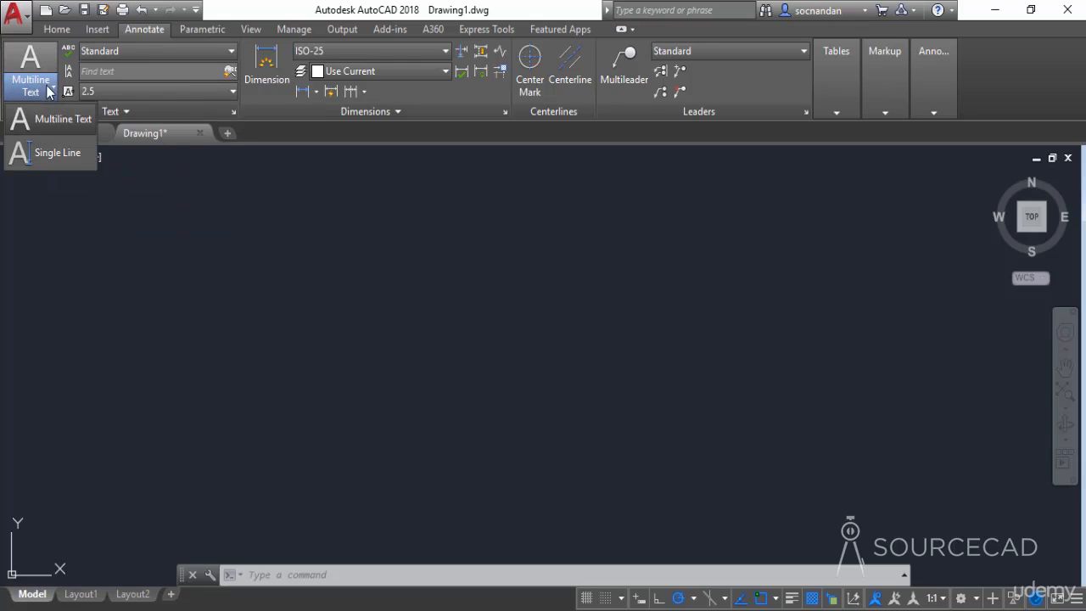
left_click(56, 151)
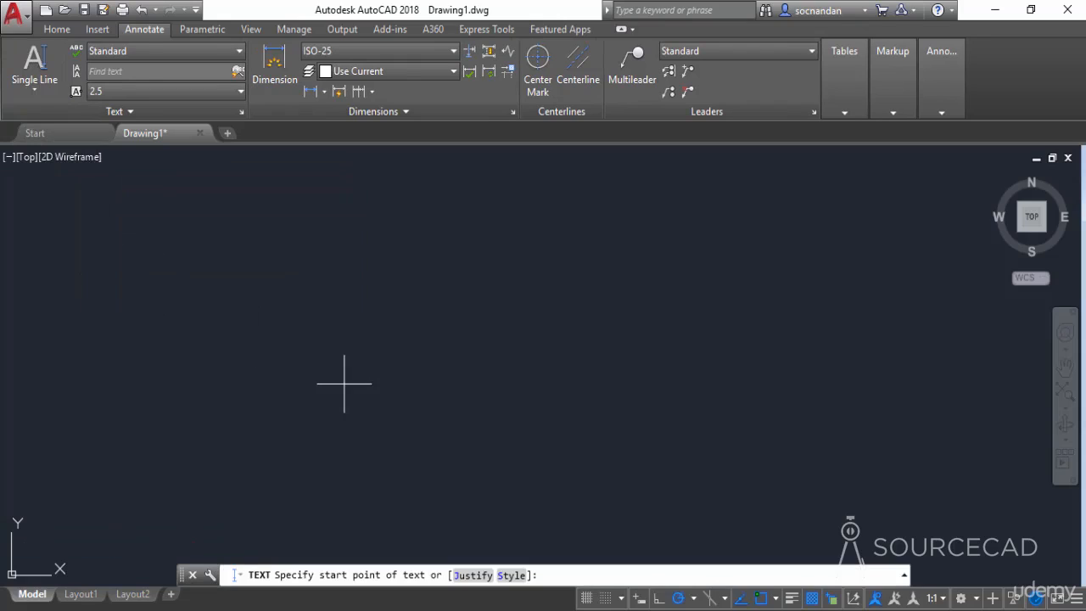
left_click(367, 426)
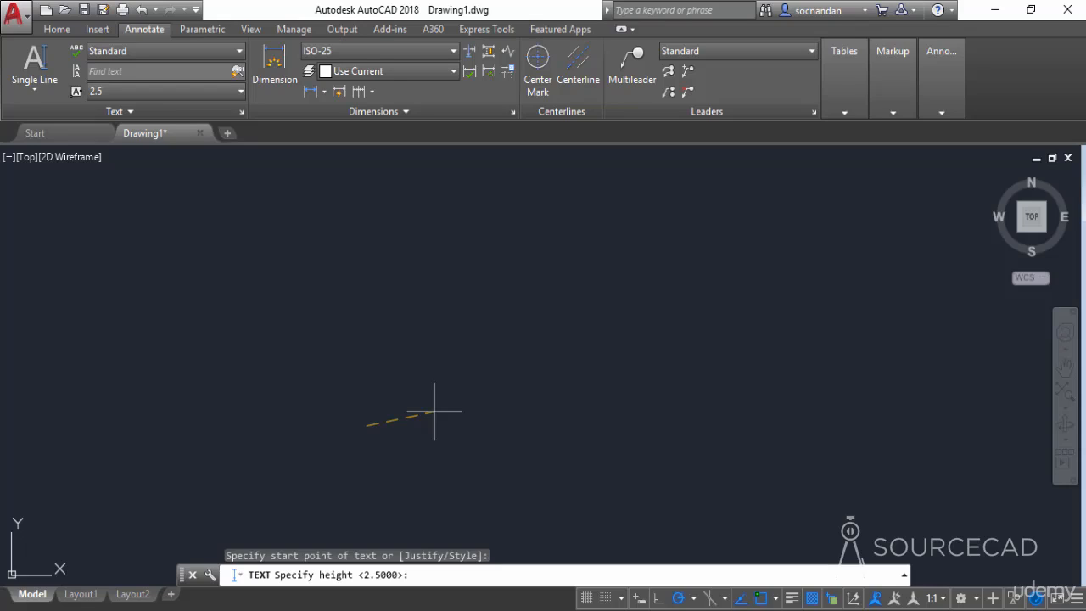
key("Return")
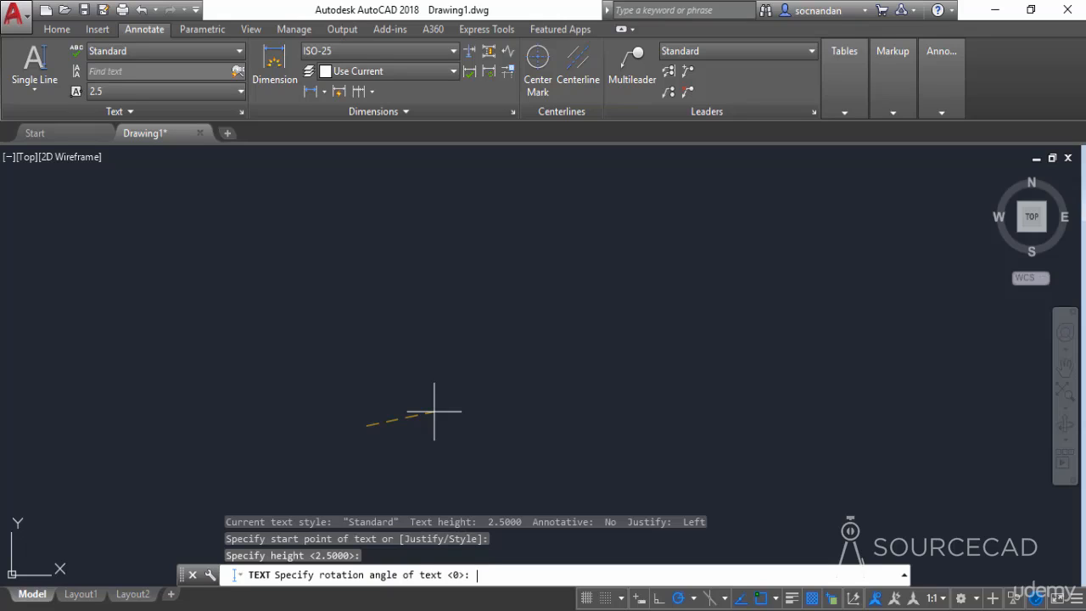
key("Return")
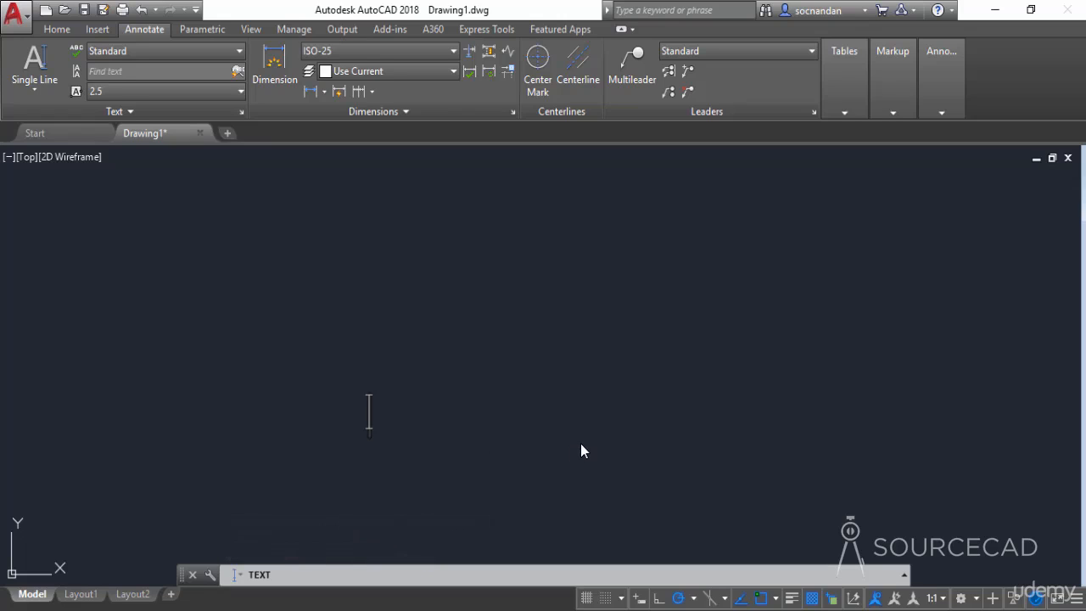
type("A")
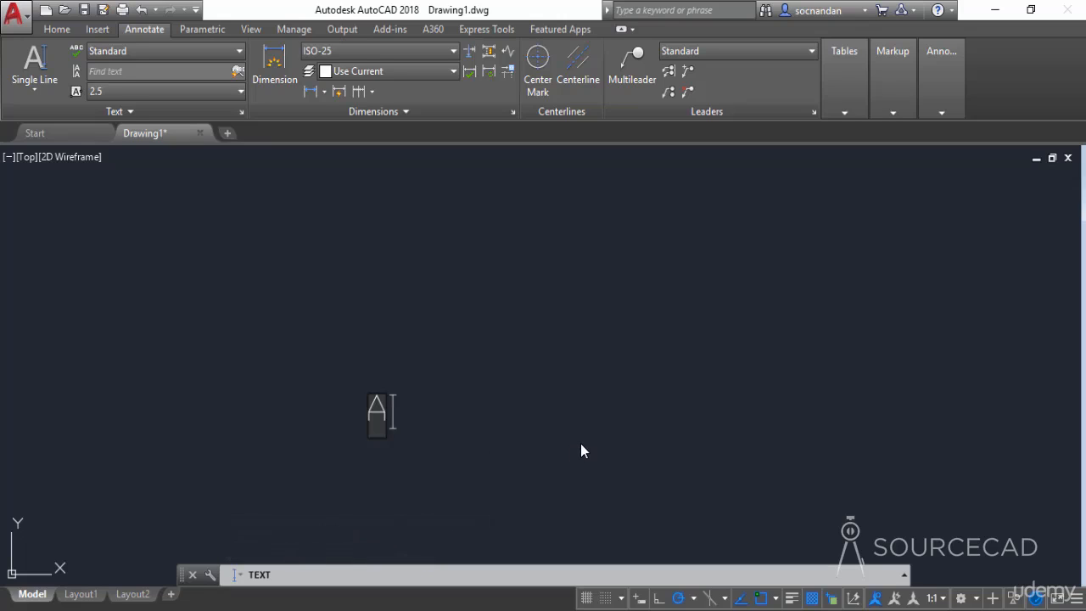
type("utocad 2018")
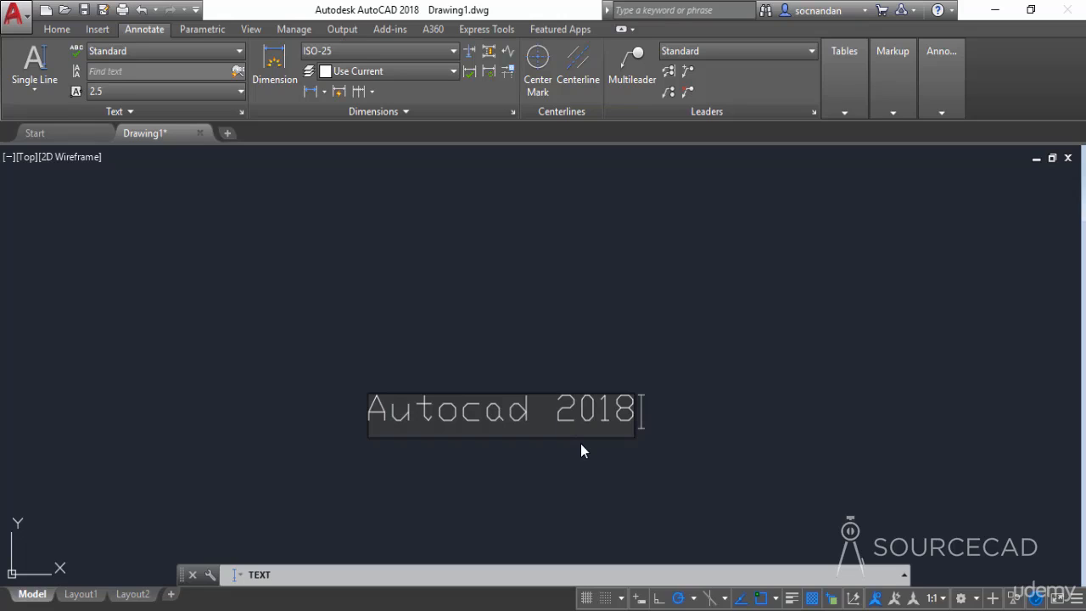
key("Return")
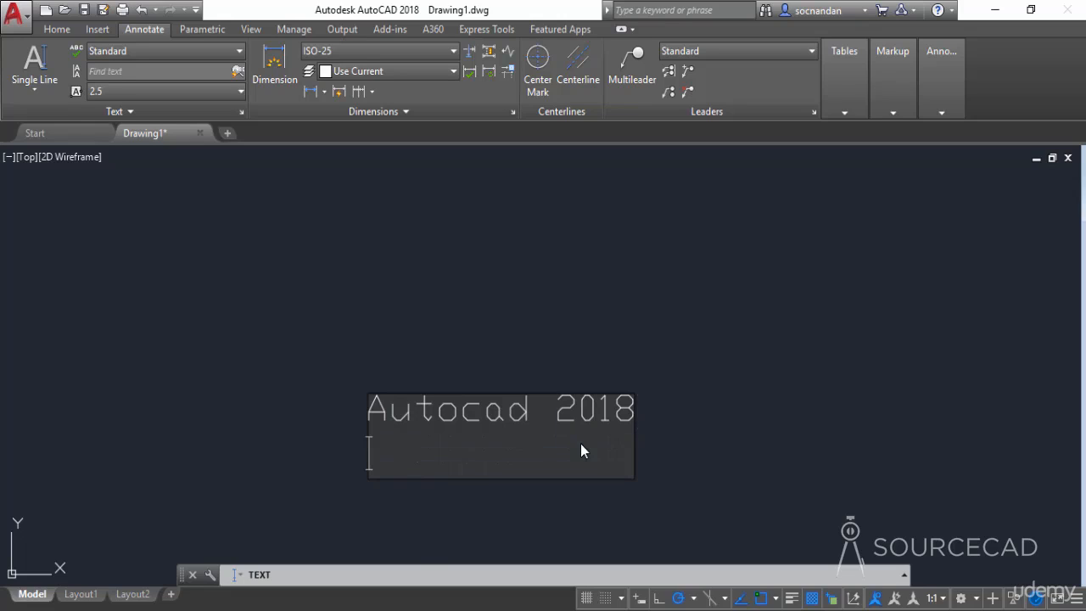
key("Return")
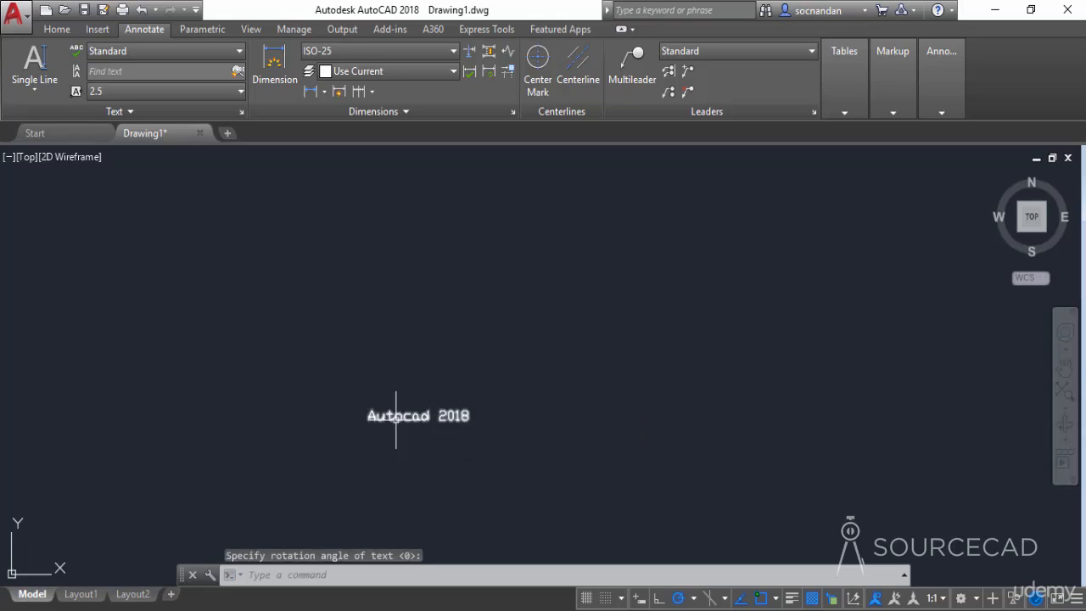
Step: Add single-line text below the existing one with height about 1.66, rotation 30, and the lines "AutoCAD 2018" and "Softwares"
scroll(395, 416, "up", 6)
mouse_move(495, 436)
middle_mouse_down()
mouse_move(534, 254)
mouse_move(529, 271)
middle_mouse_up()
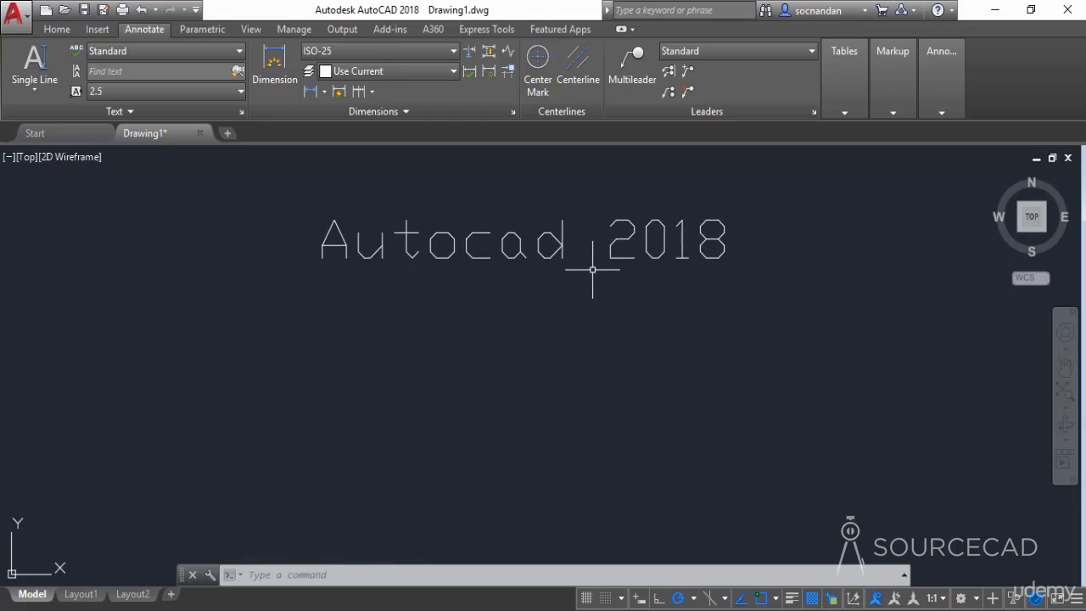
left_click(34, 64)
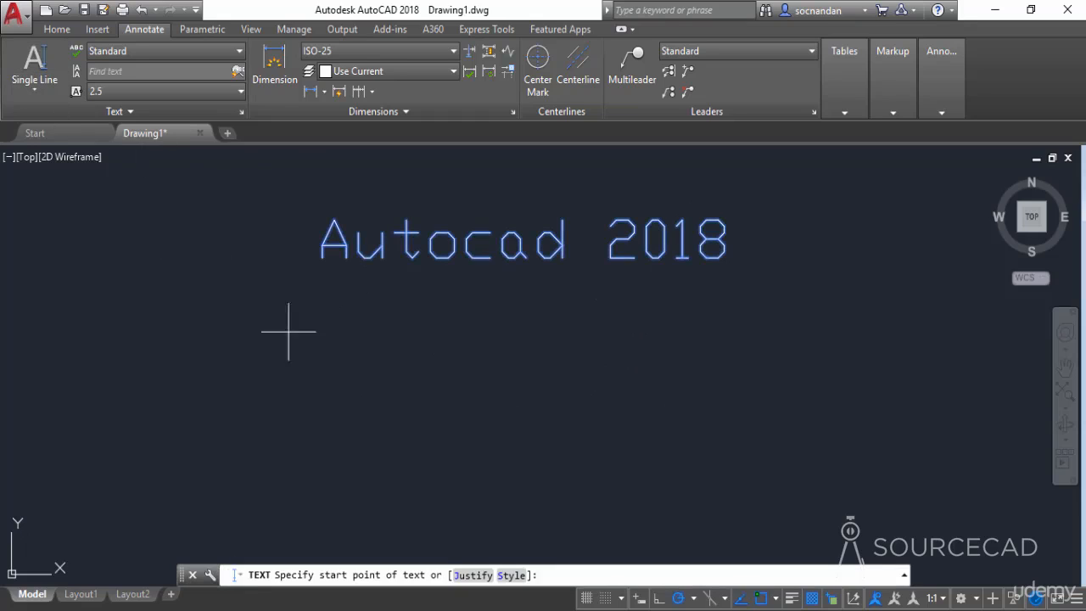
left_click(329, 406)
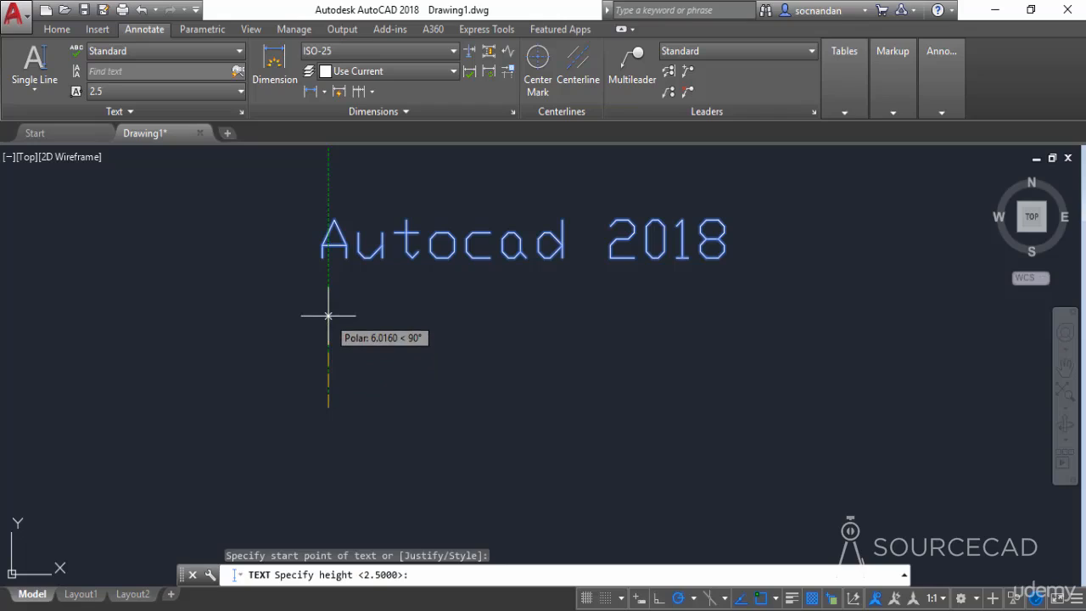
left_click(328, 382)
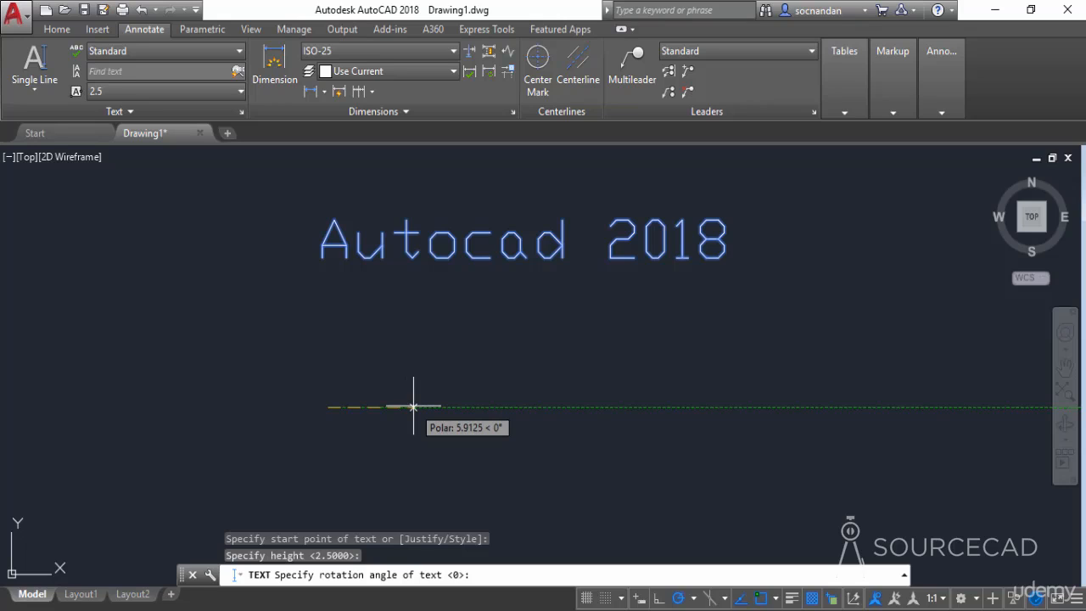
type("30")
key("Return")
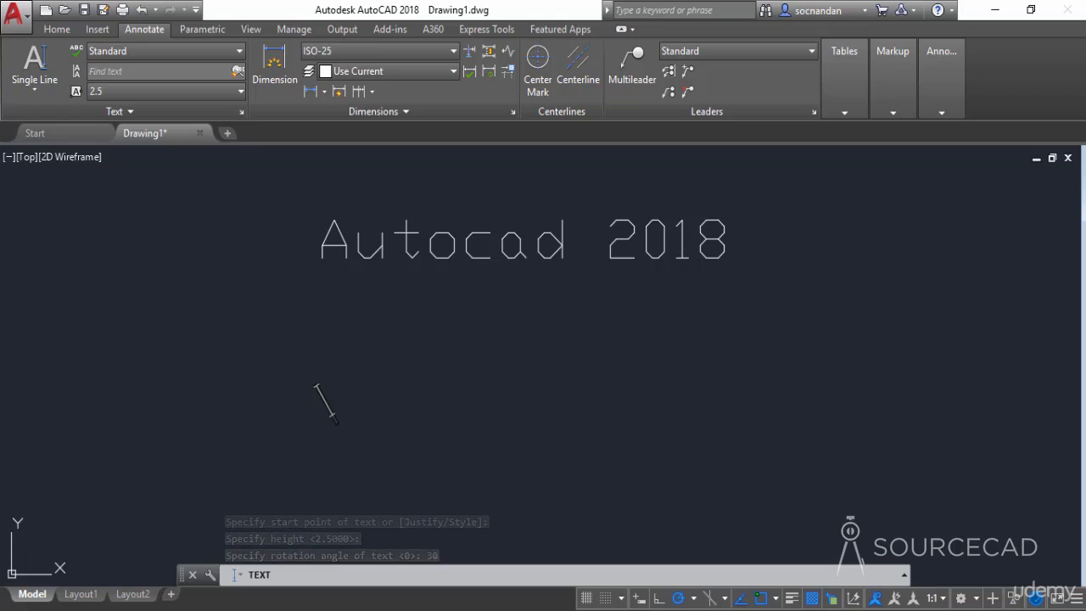
type("AutoCAD 2018")
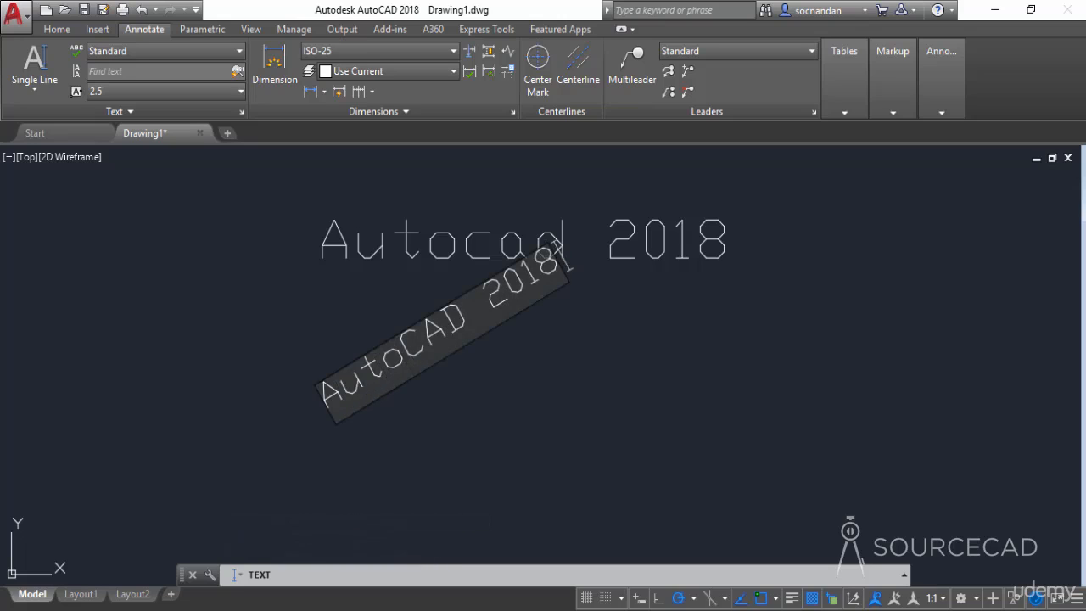
key("Return")
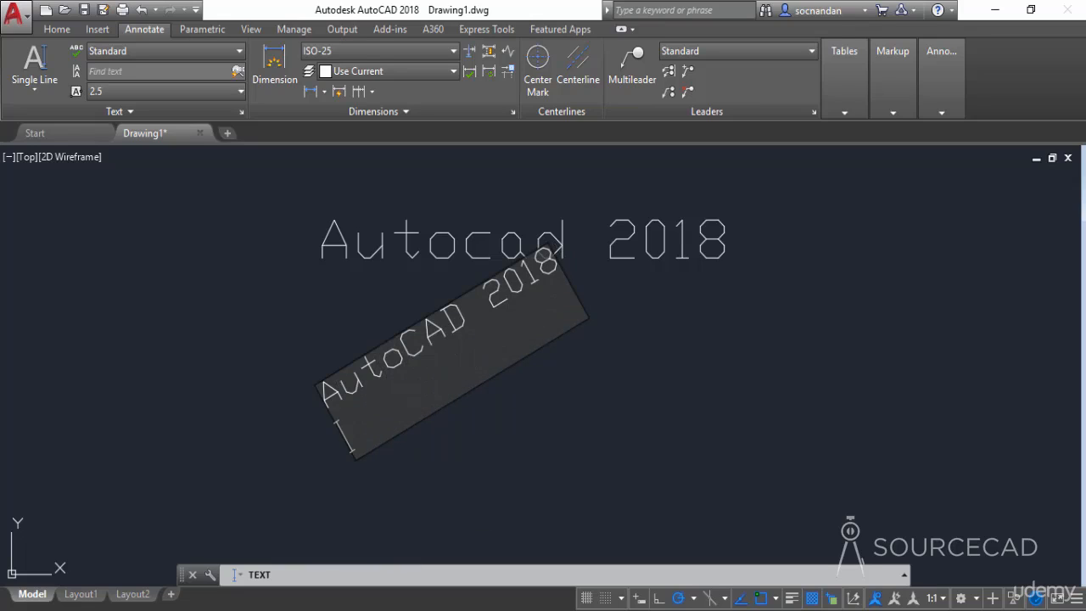
type("Softwares")
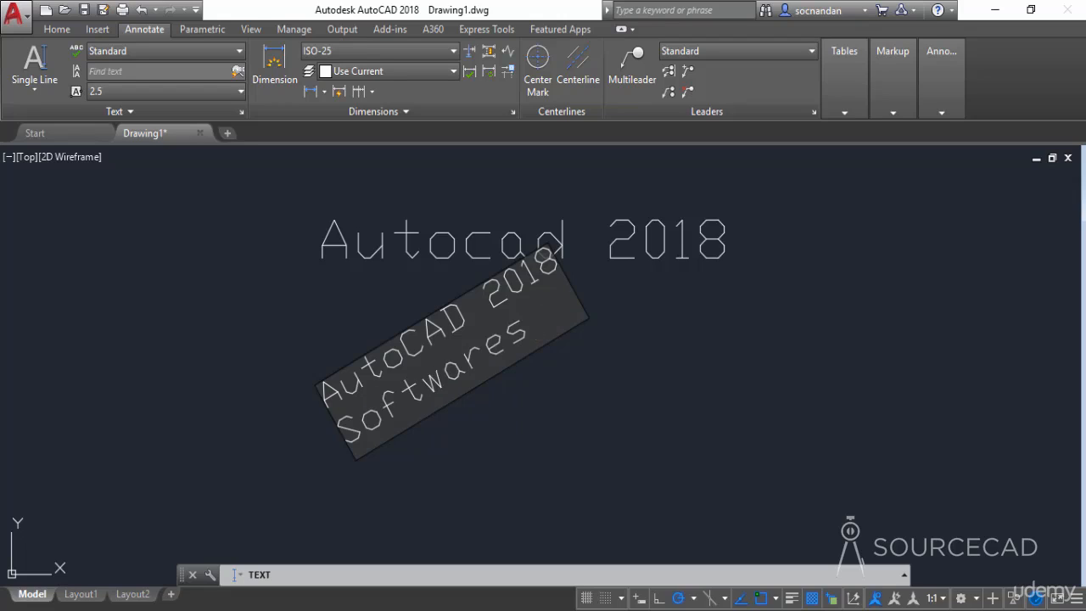
key("Return")
key("Return")
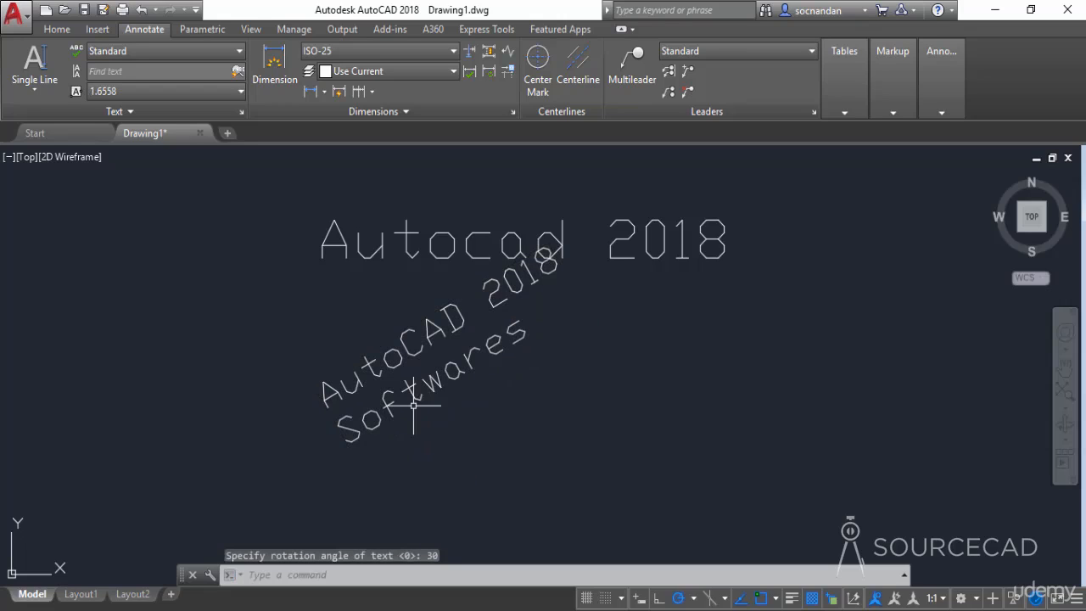
Step: Erase both rotated text lines, "AutoCAD 2018" and "Softwares"
left_click(440, 334)
left_click(433, 379)
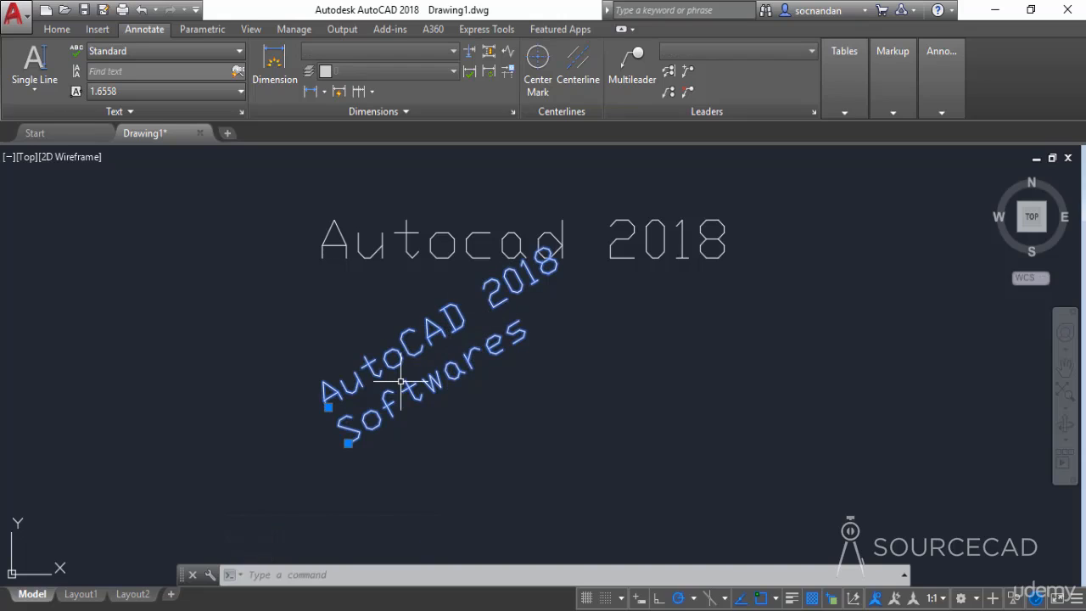
right_click(450, 340)
left_click(474, 326)
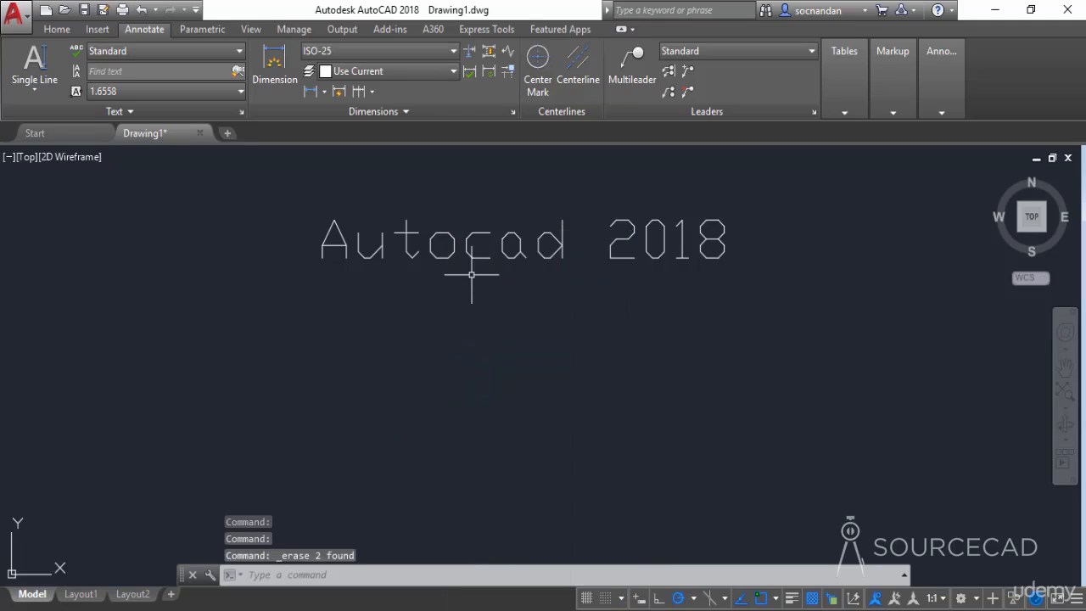
Step: Edit the remaining horizontal text, replacing the lowercase "cad" with "CAD" so it reads "AutoCAD 2018"
mouse_move(472, 274)
middle_mouse_down()
mouse_move(485, 311)
mouse_move(466, 364)
middle_mouse_up()
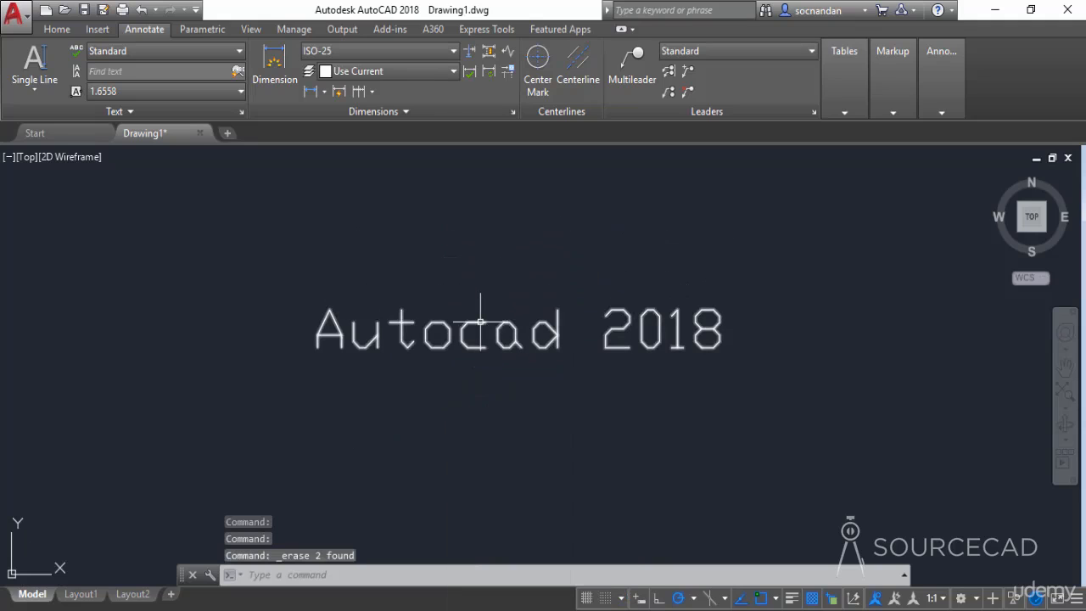
double_click(480, 327)
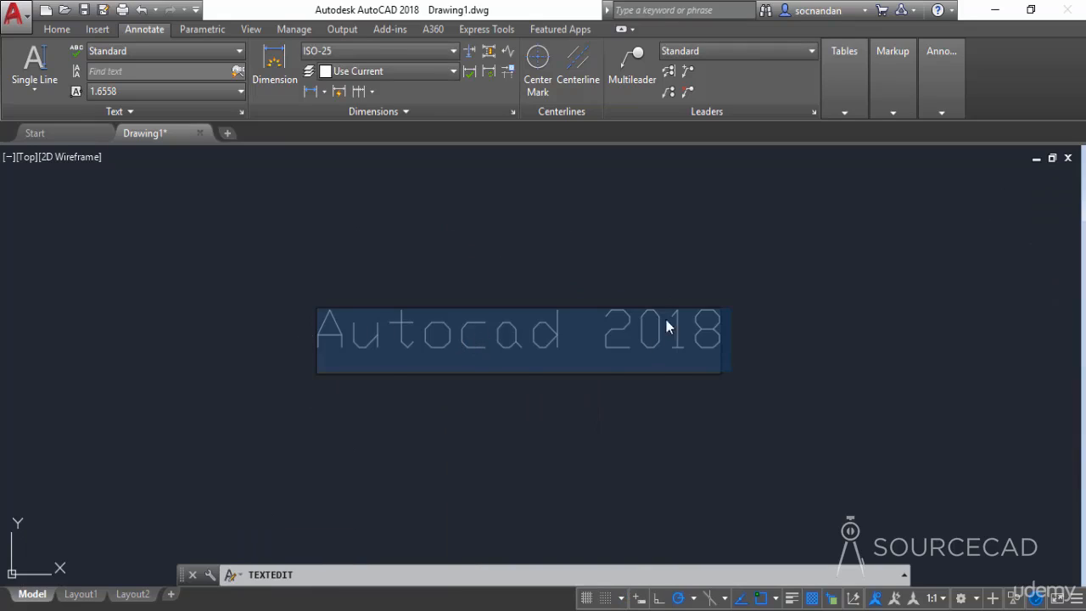
left_click(677, 348)
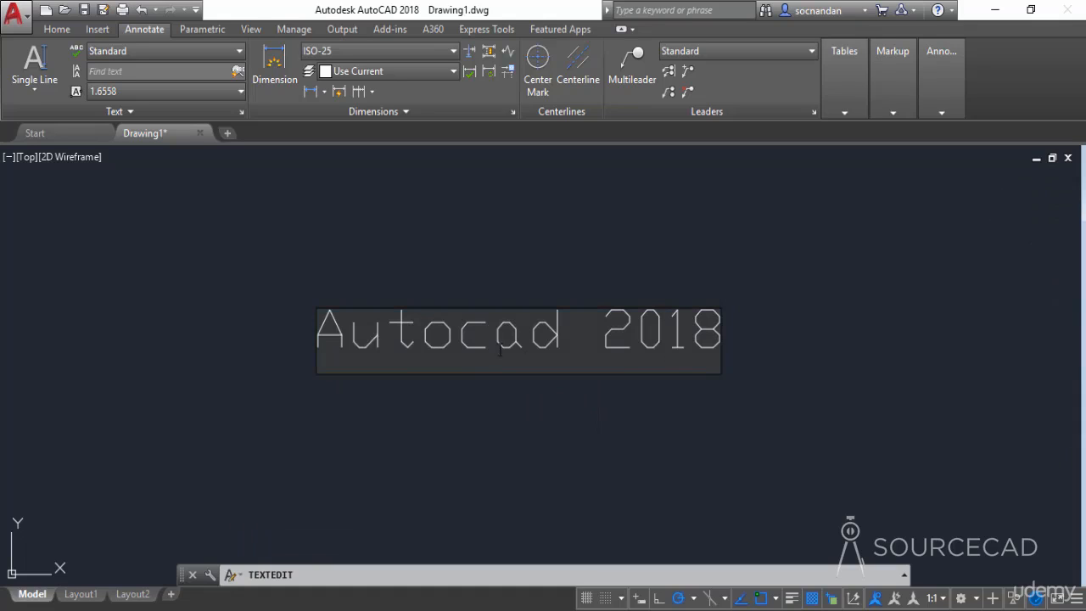
left_click_drag(462, 331, 565, 334)
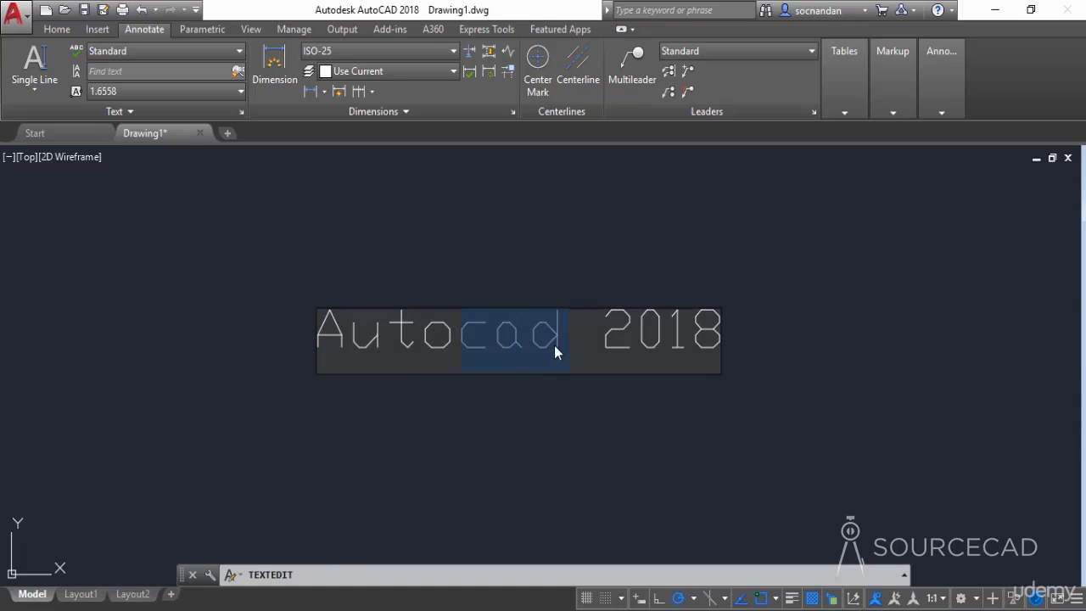
type("CAD")
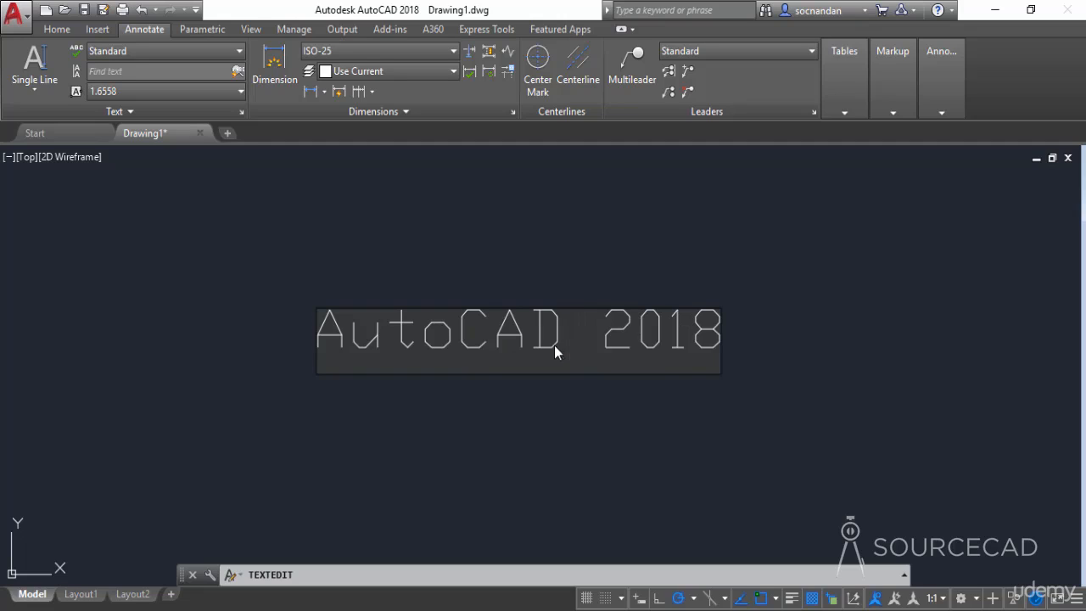
left_click(702, 244)
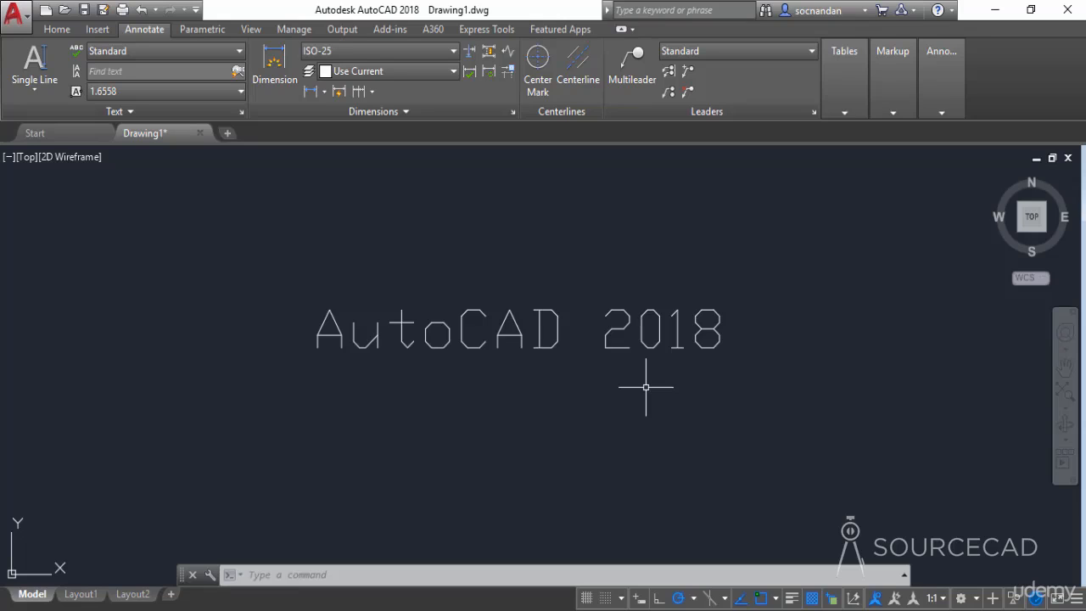
Step: Open the properties of the "AutoCAD 2018" text and set its height to 4
left_click(646, 387)
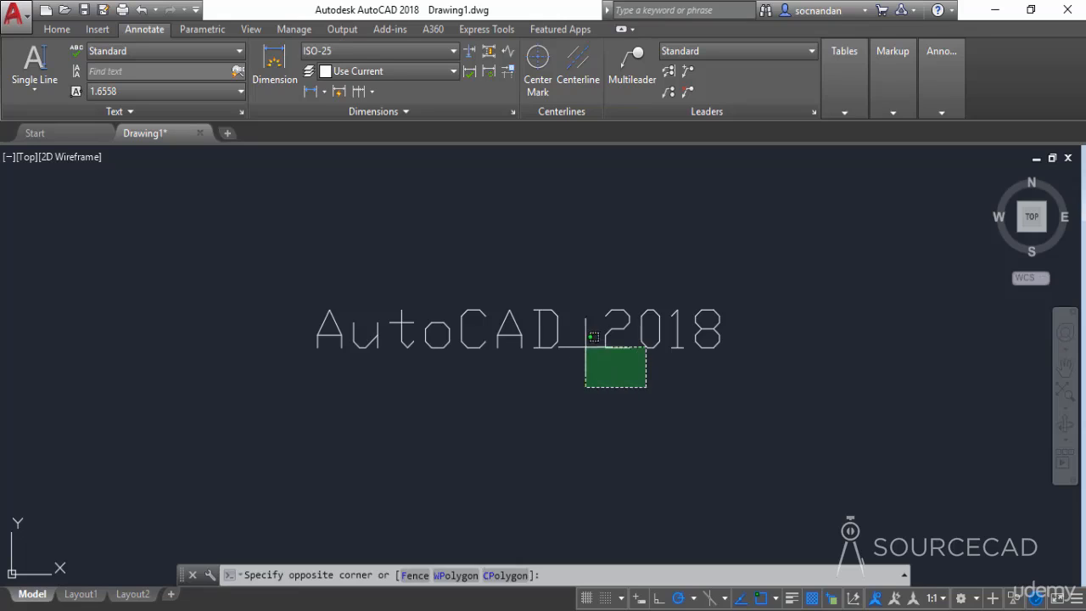
left_click(555, 272)
right_click(555, 272)
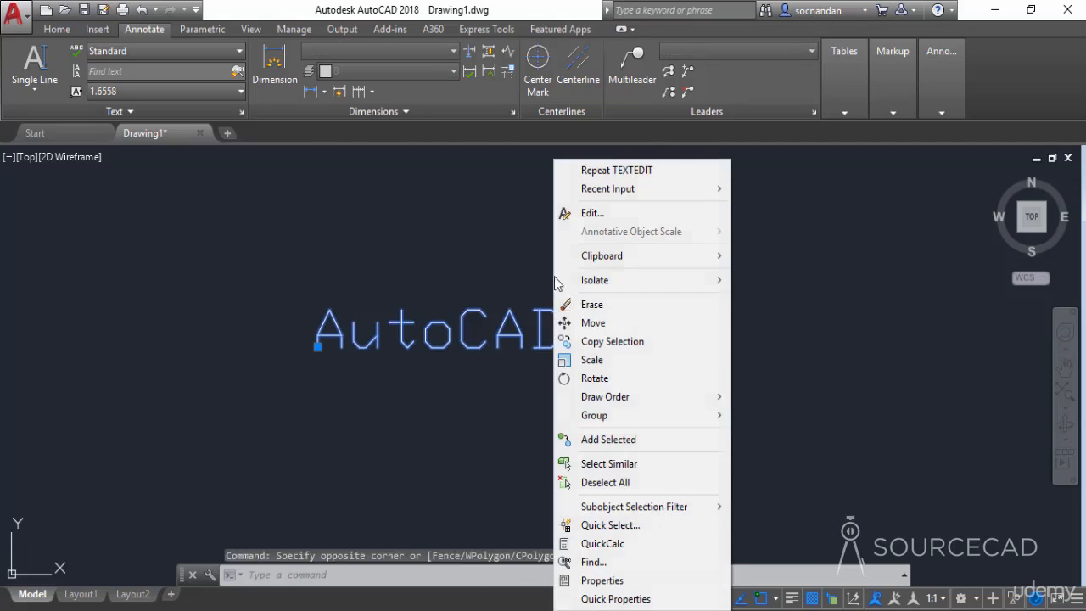
left_click(666, 580)
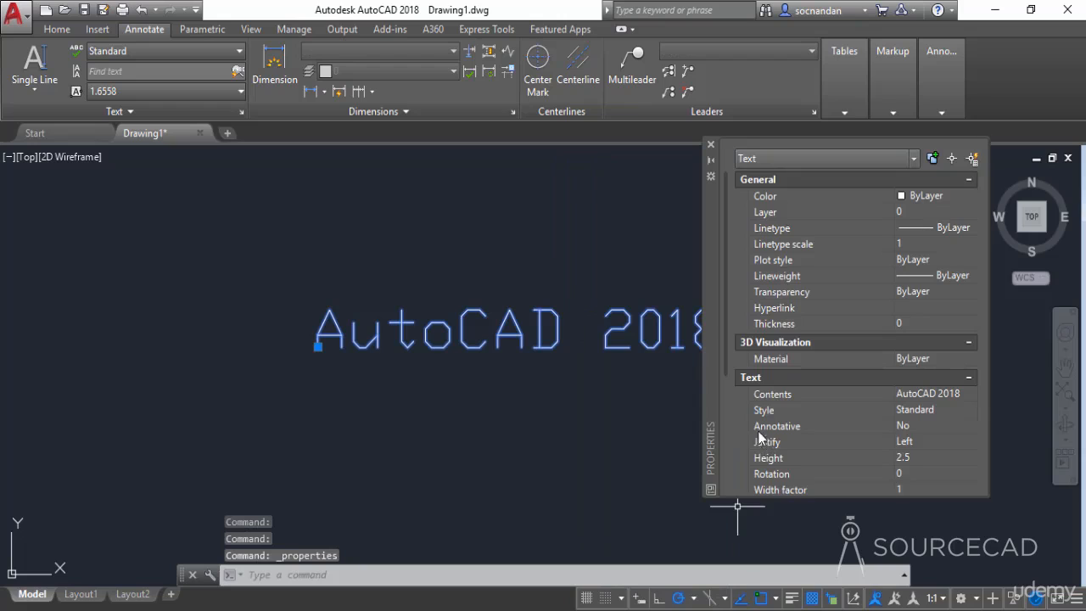
middle_click_drag(588, 413, 450, 403)
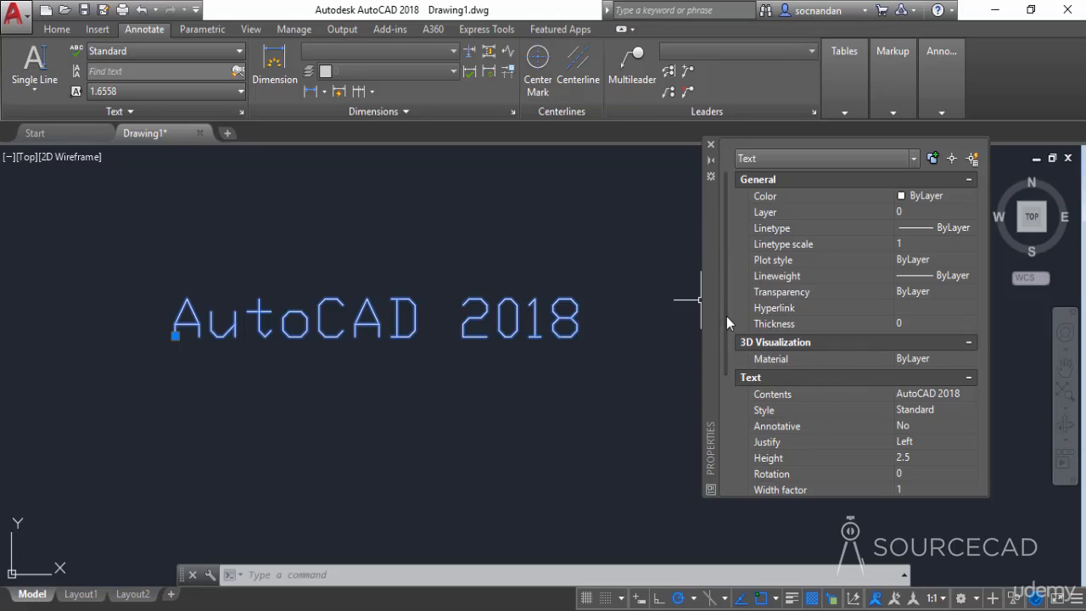
scroll(735, 373, "down", 3)
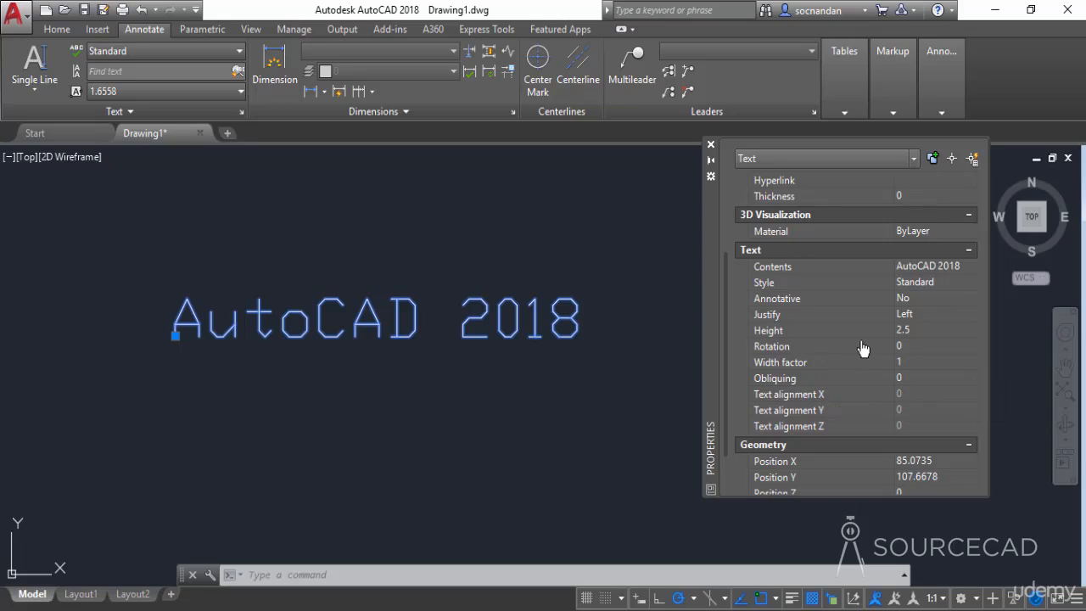
left_click(913, 330)
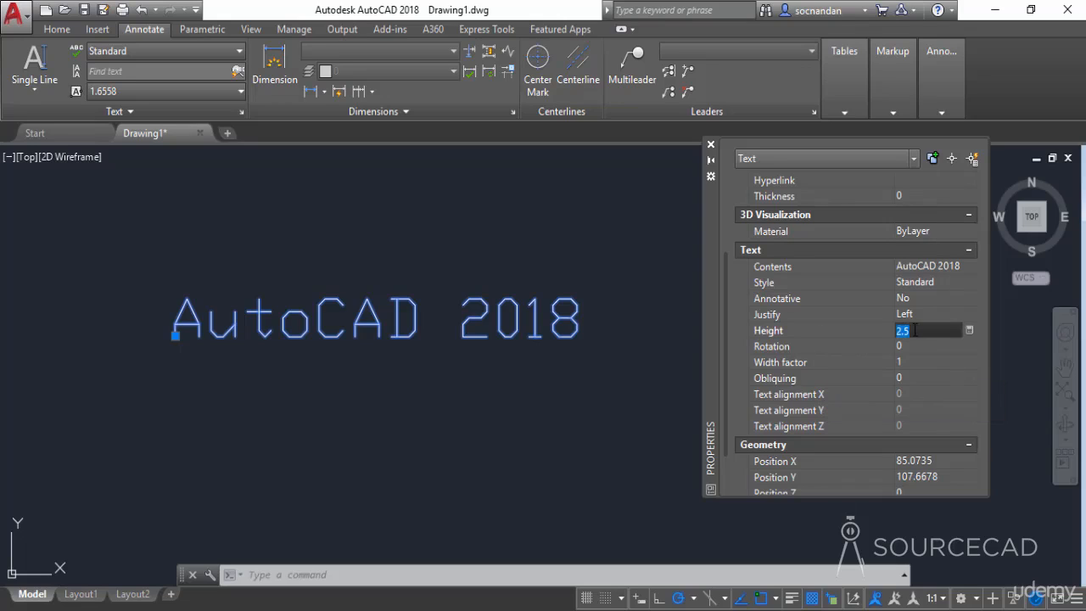
type("4")
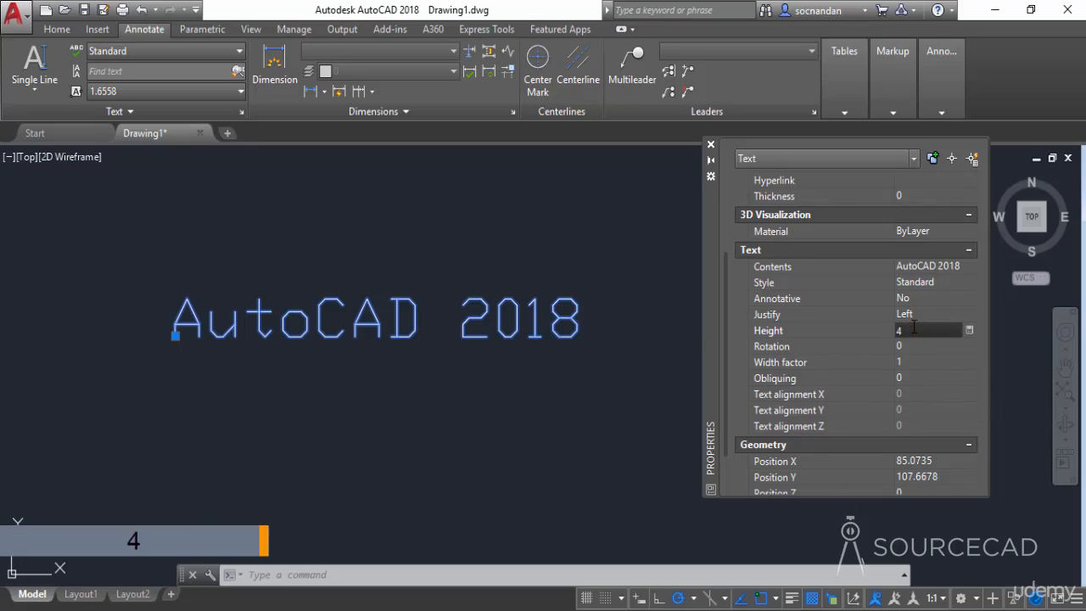
key("Return")
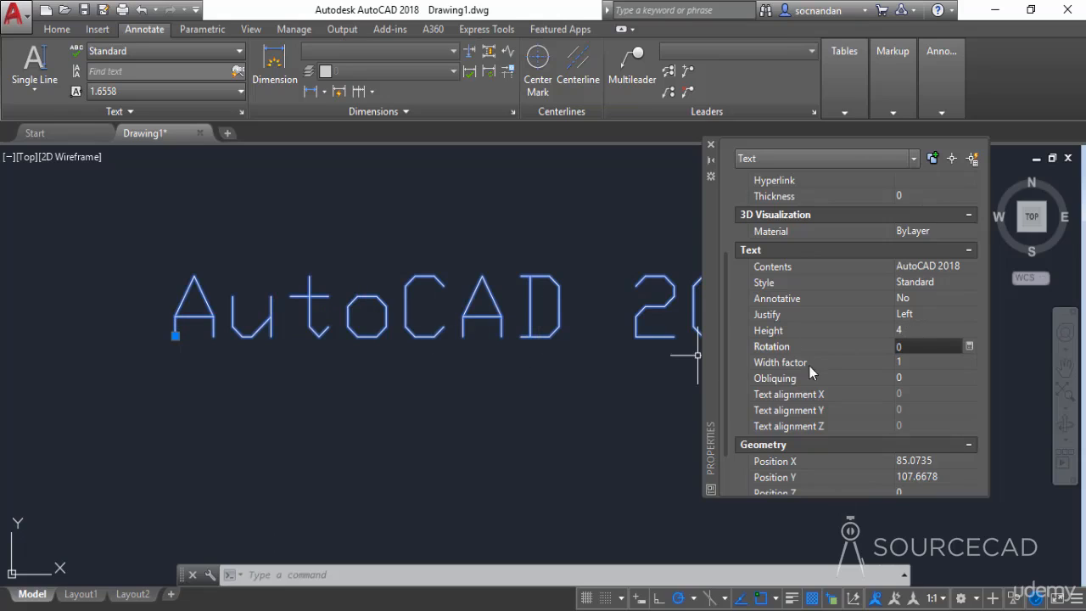
Step: Set the width factor of the "AutoCAD 2018" text to 0.5
middle_click_drag(615, 323, 578, 338)
middle_click_drag(495, 330, 467, 335)
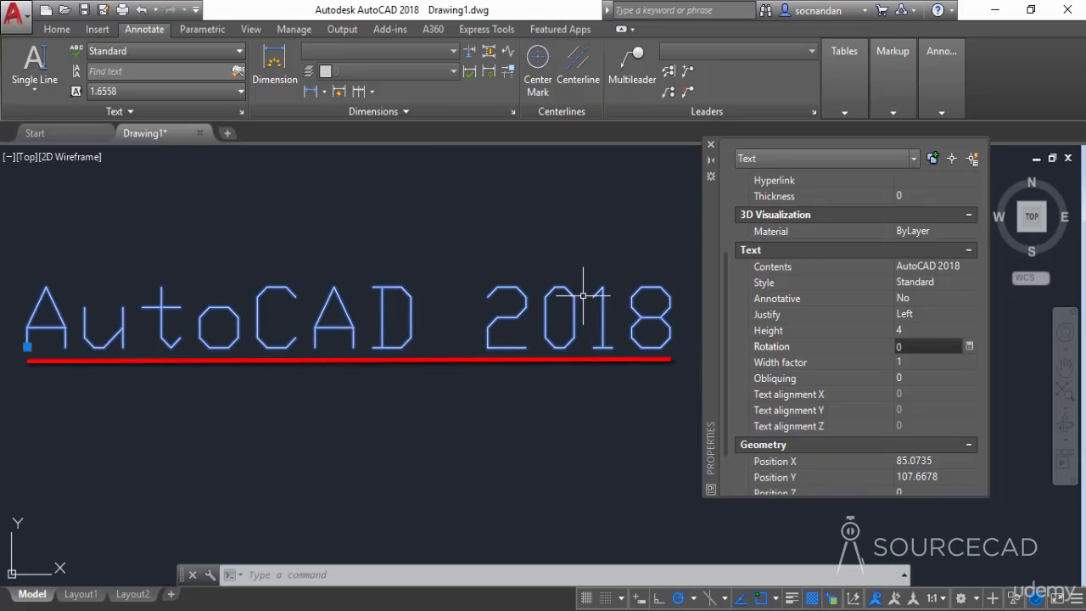
left_click(916, 361)
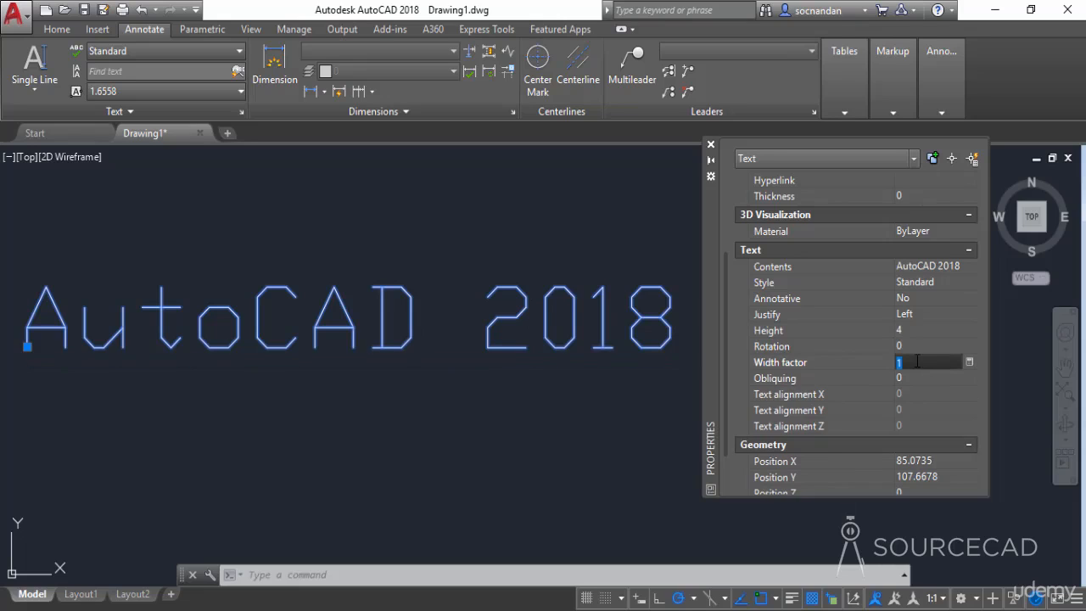
type("0.5")
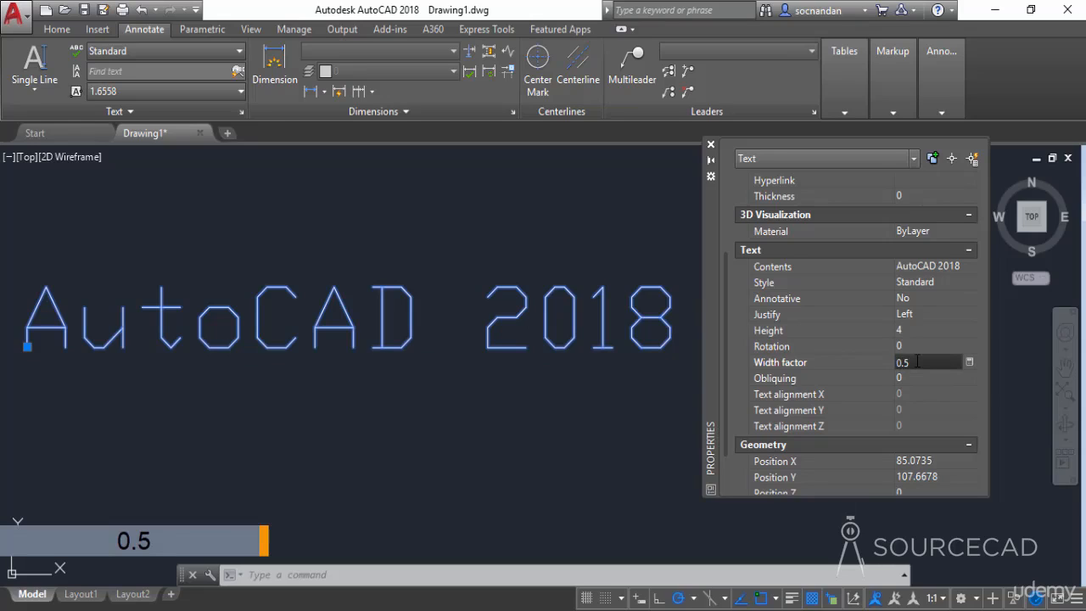
key("Tab")
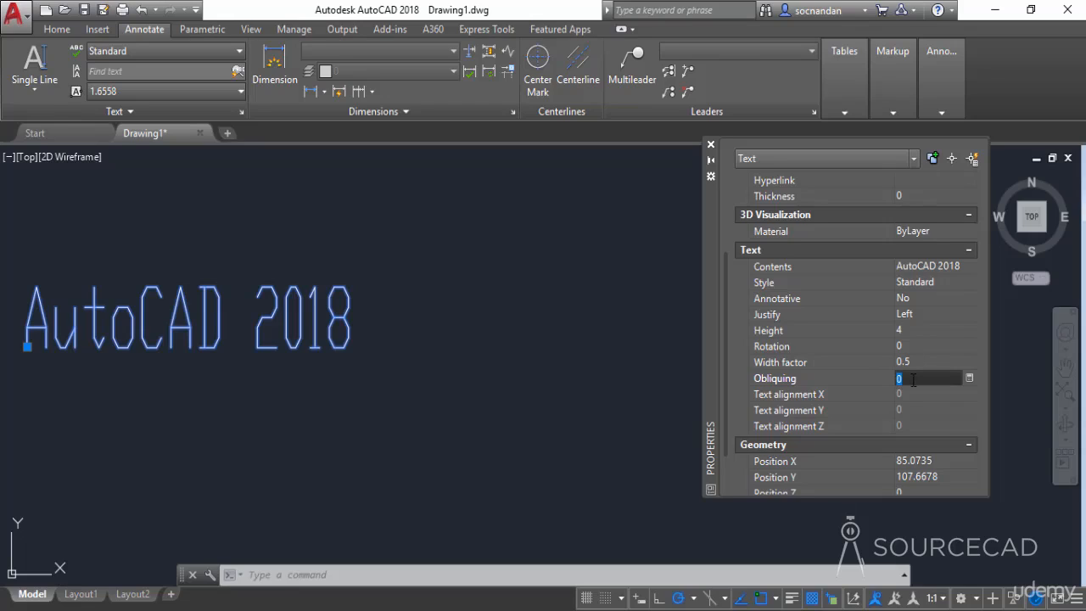
Step: Set the text's obliquing angle to 20, then close its properties and deselect the text
type("20")
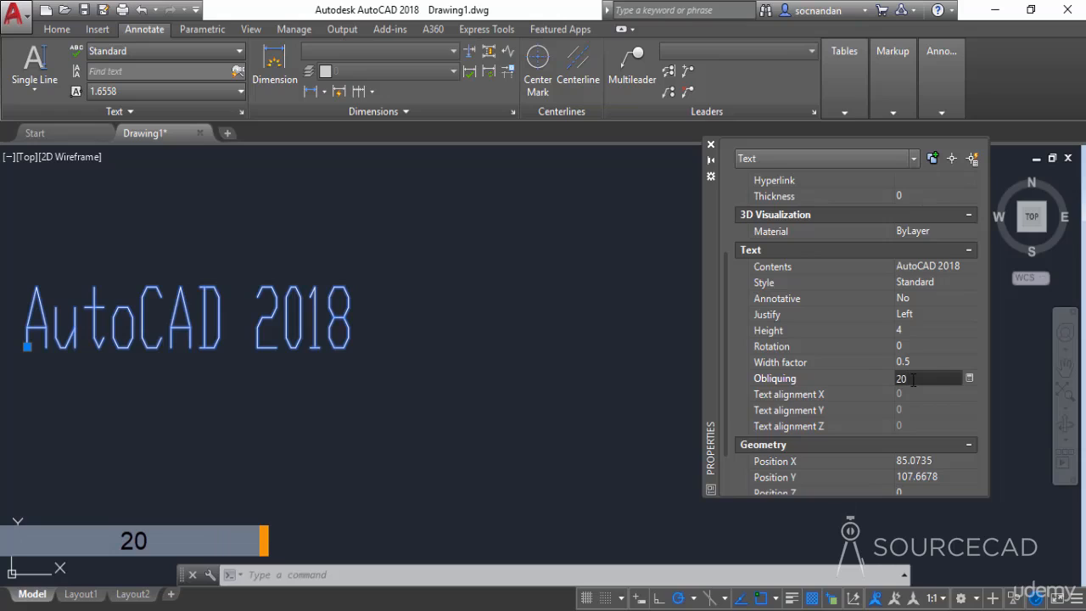
key("Return")
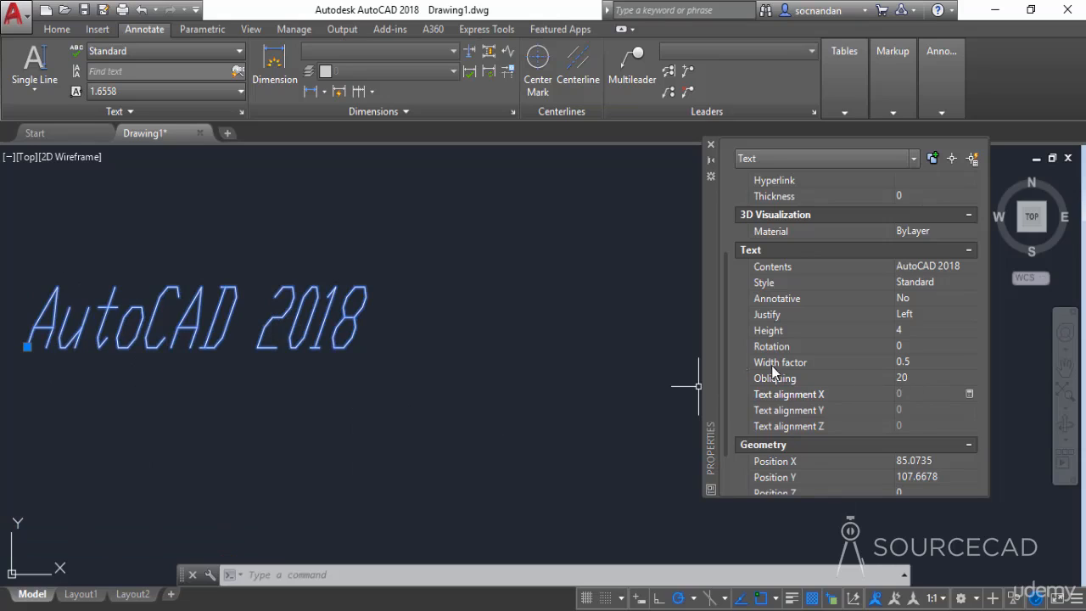
scroll(731, 345, "down", 3)
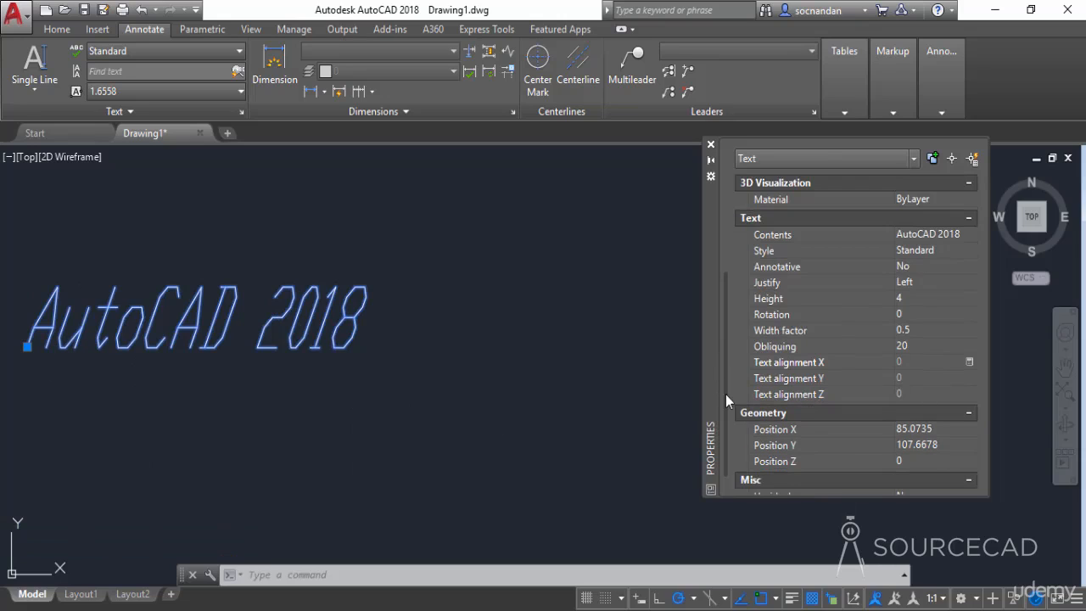
scroll(727, 399, "up", 7)
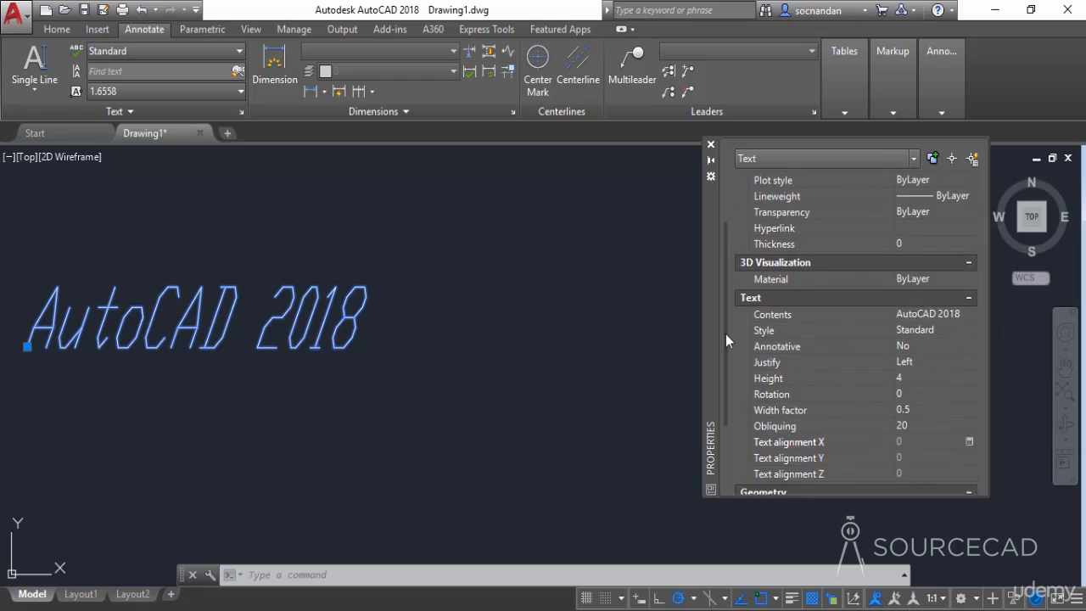
left_click(711, 147)
mouse_move(424, 371)
middle_mouse_down()
mouse_move(626, 399)
mouse_move(645, 390)
middle_mouse_up()
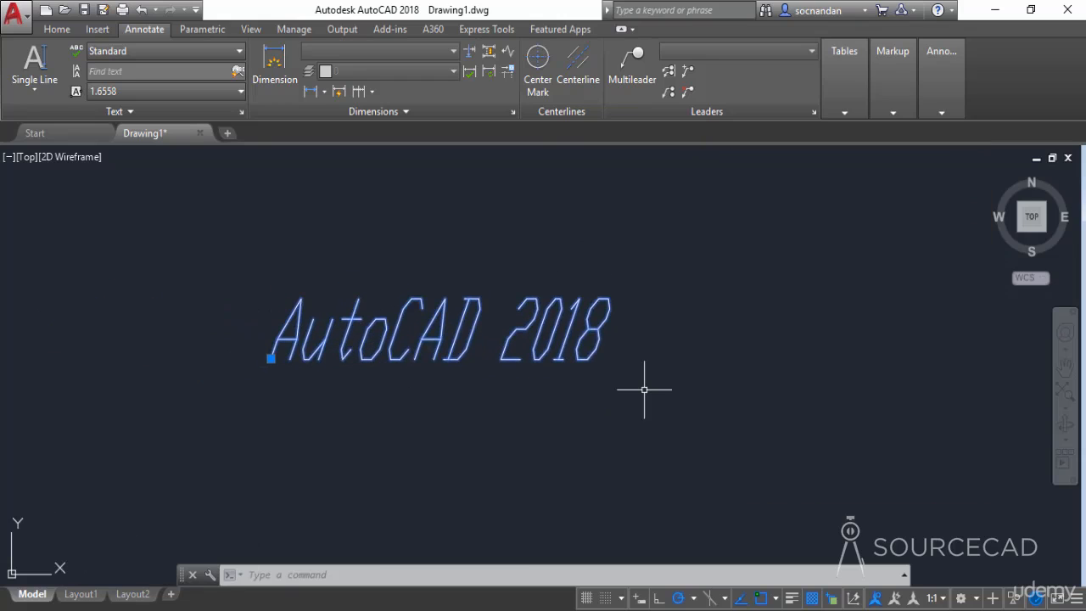
key("Escape")
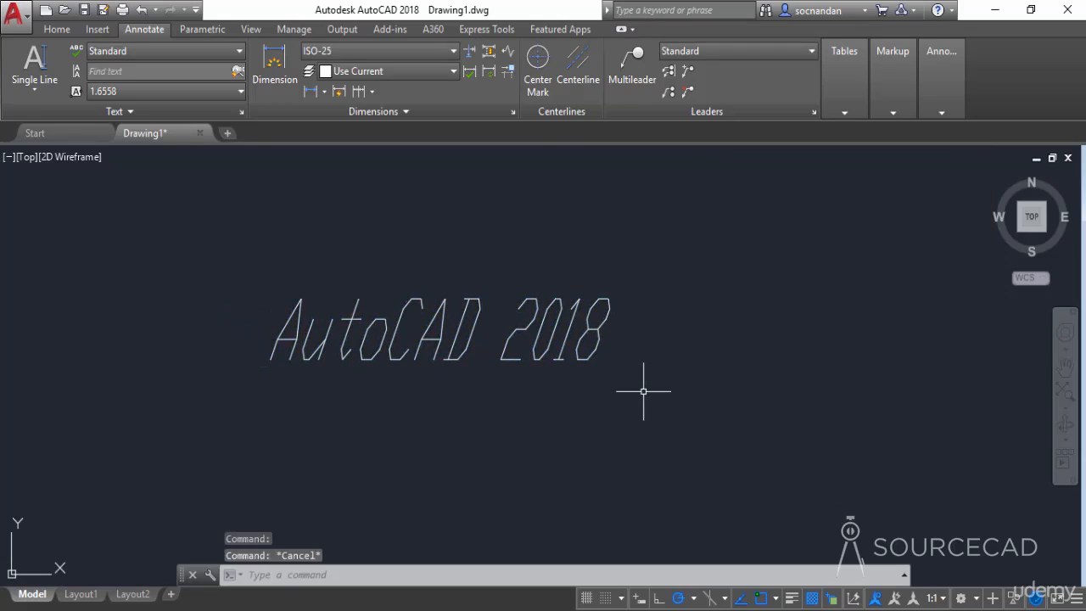